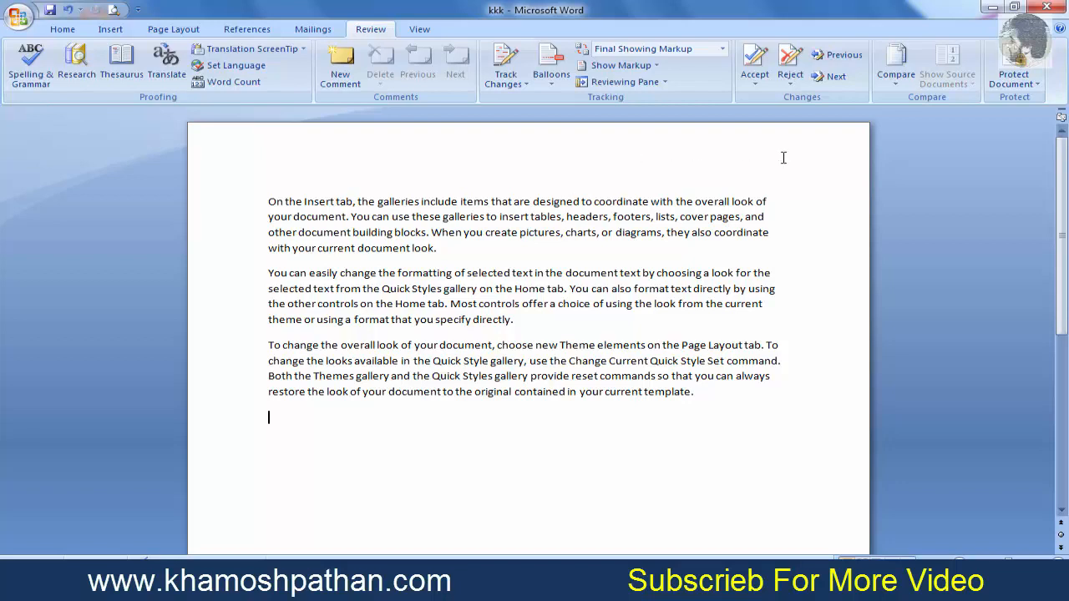
Compare zzz as the original document with kkk as the revised document, and dismiss the result message.
{"action": "left_click", "coordinate": [897, 88]}
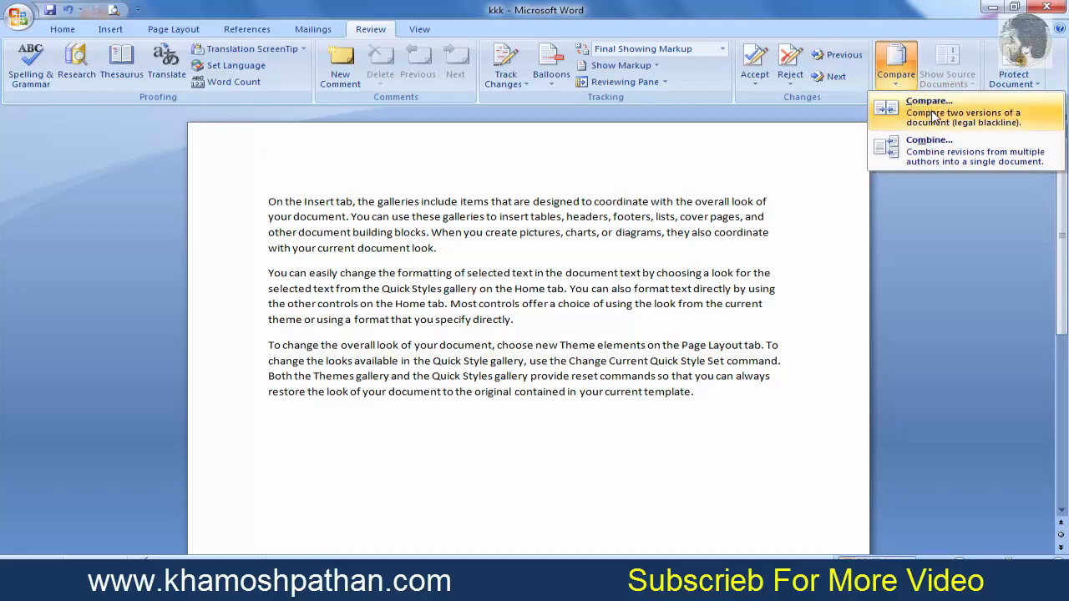
{"action": "left_click", "coordinate": [931, 111]}
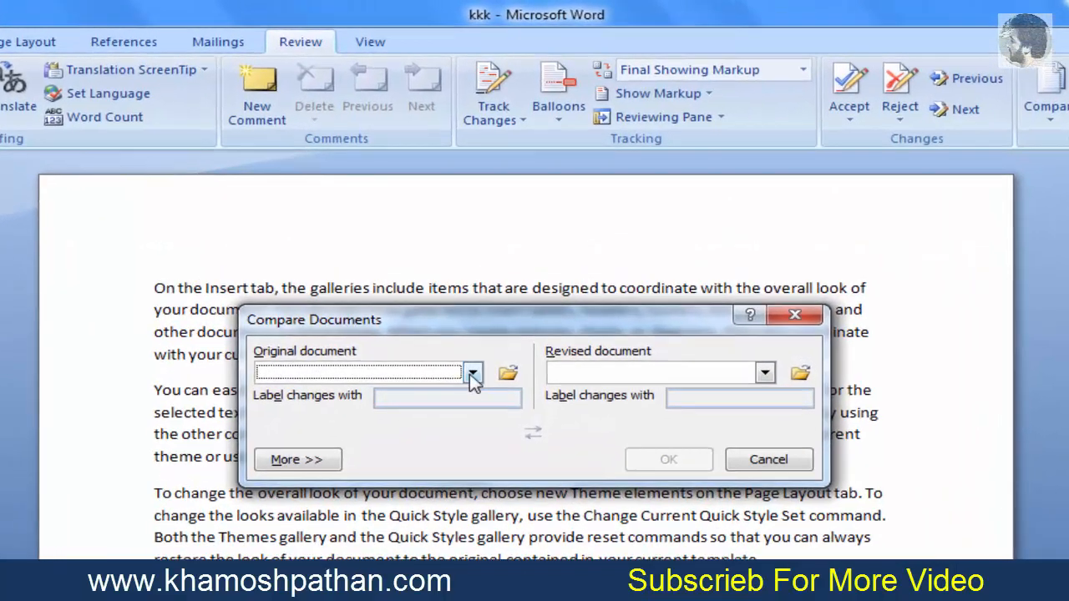
{"action": "left_click", "coordinate": [473, 374]}
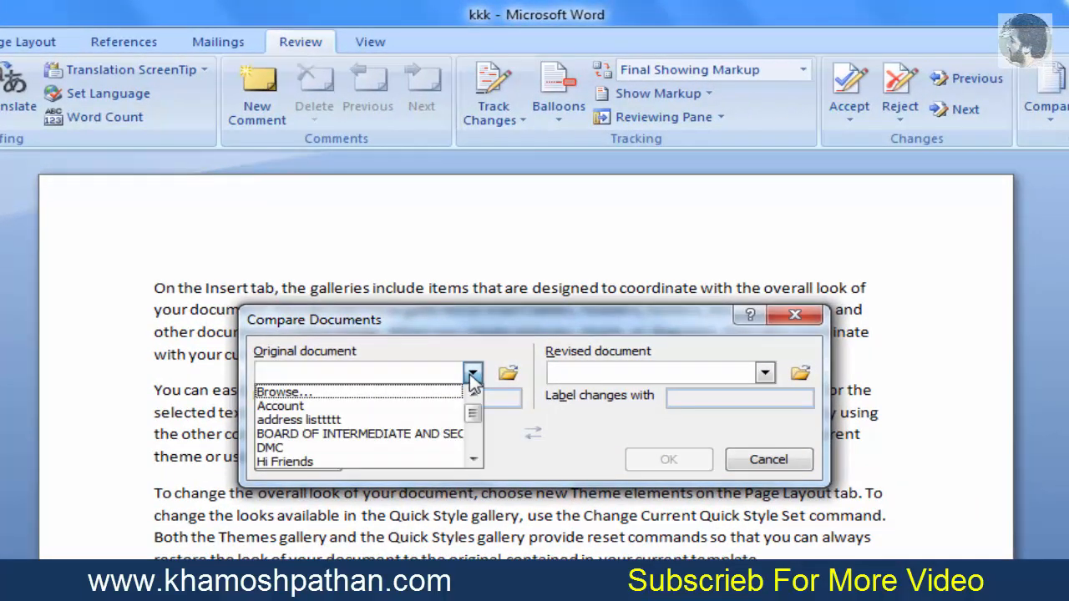
{"action": "left_click_drag", "start_coordinate": [474, 415], "coordinate": [472, 455]}
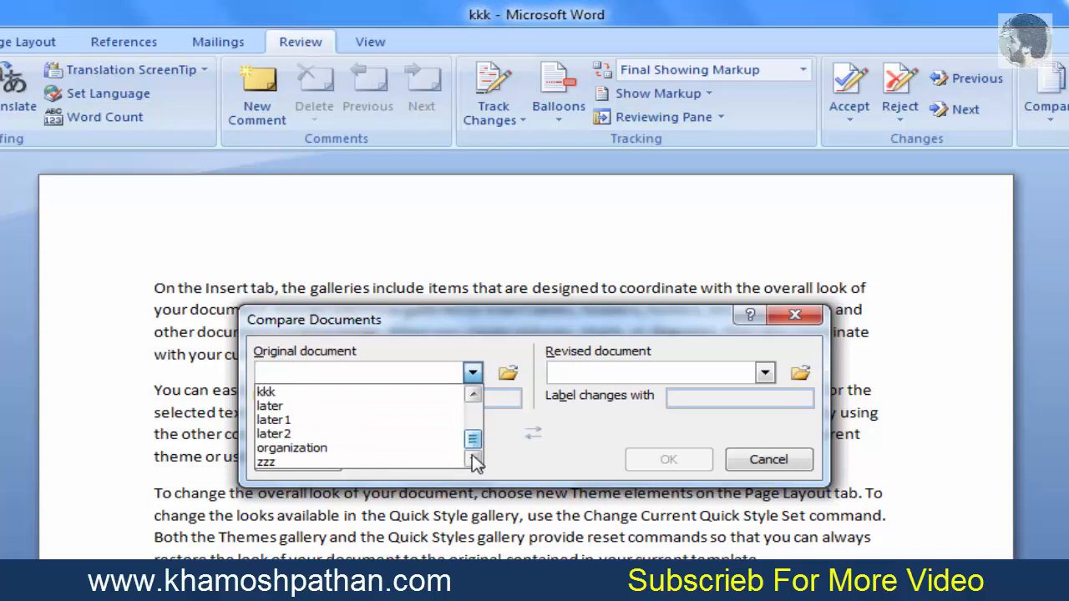
{"action": "left_click", "coordinate": [376, 463]}
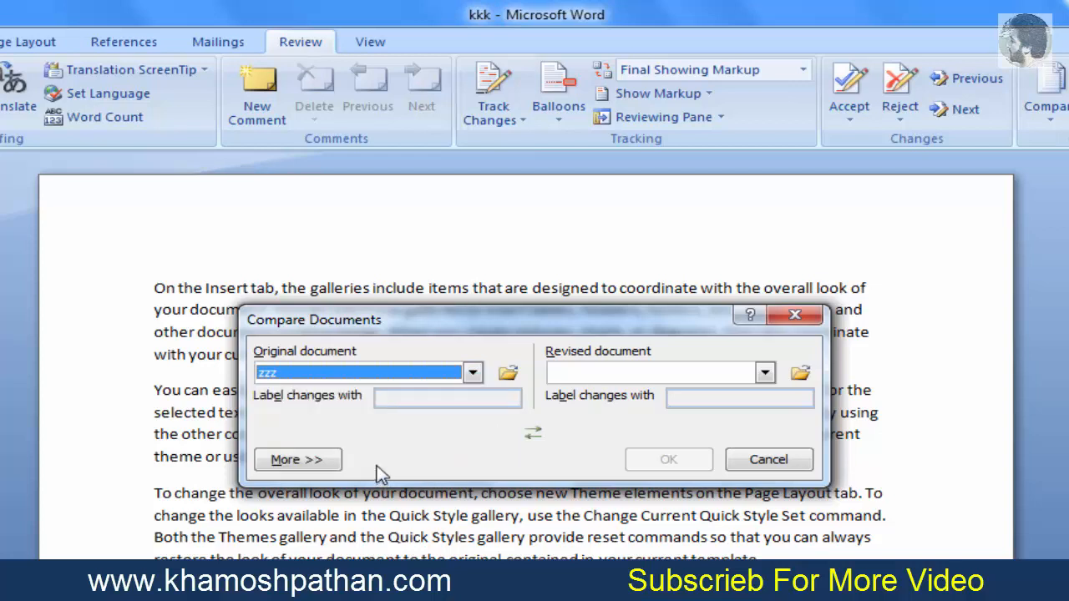
{"action": "left_click", "coordinate": [765, 373]}
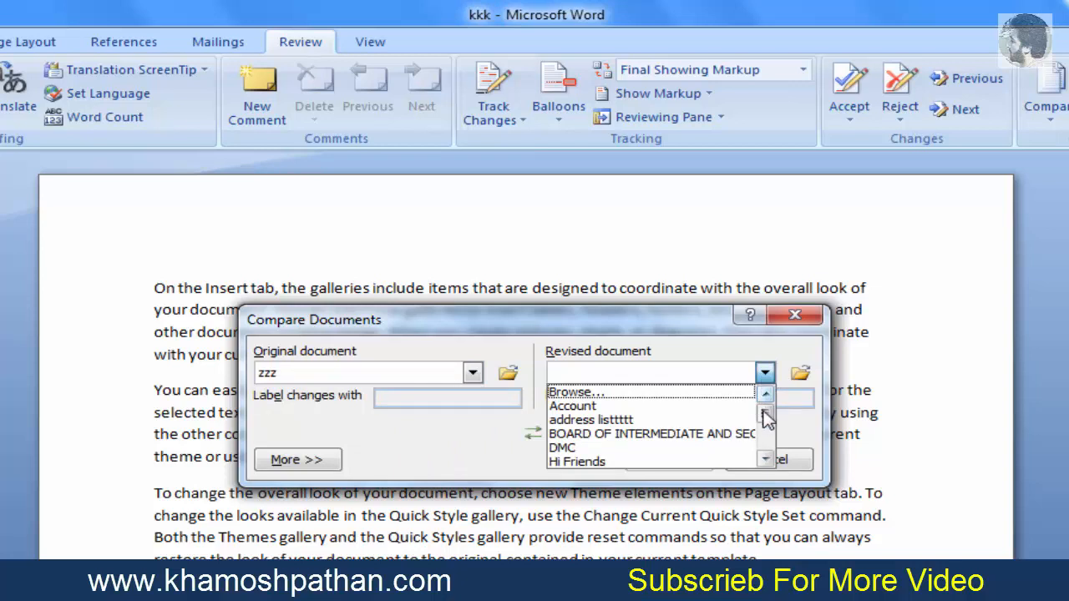
{"action": "left_click_drag", "start_coordinate": [767, 415], "coordinate": [765, 431]}
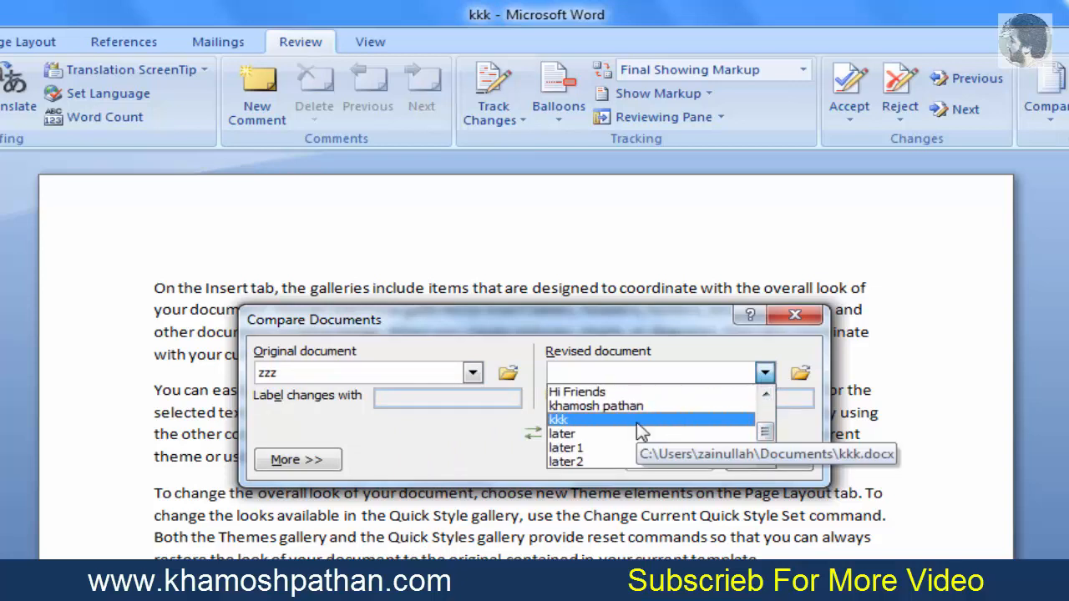
{"action": "left_click", "coordinate": [639, 421]}
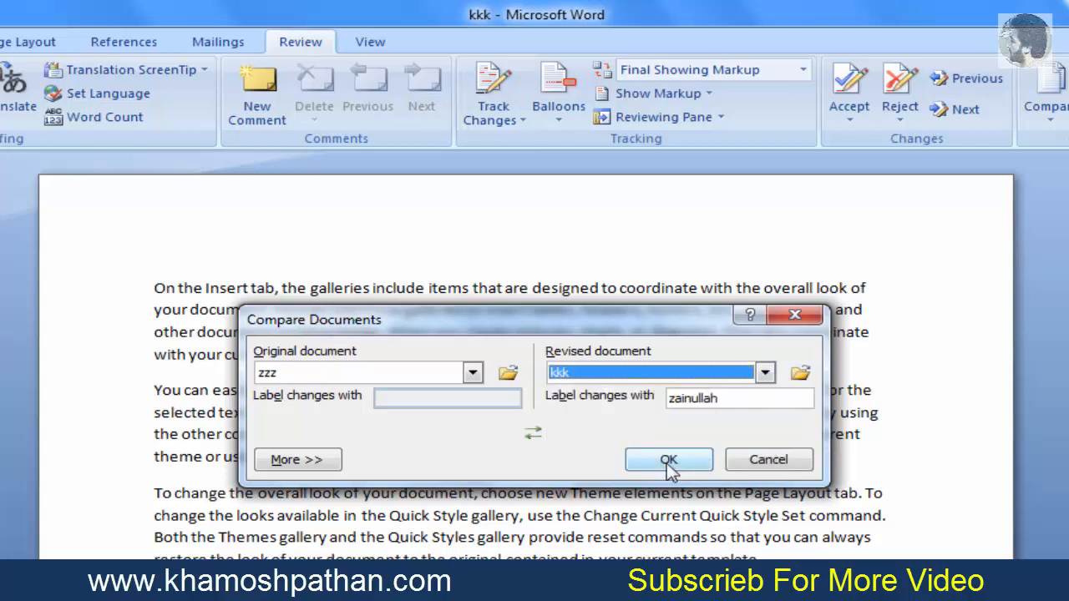
{"action": "left_click", "coordinate": [667, 461]}
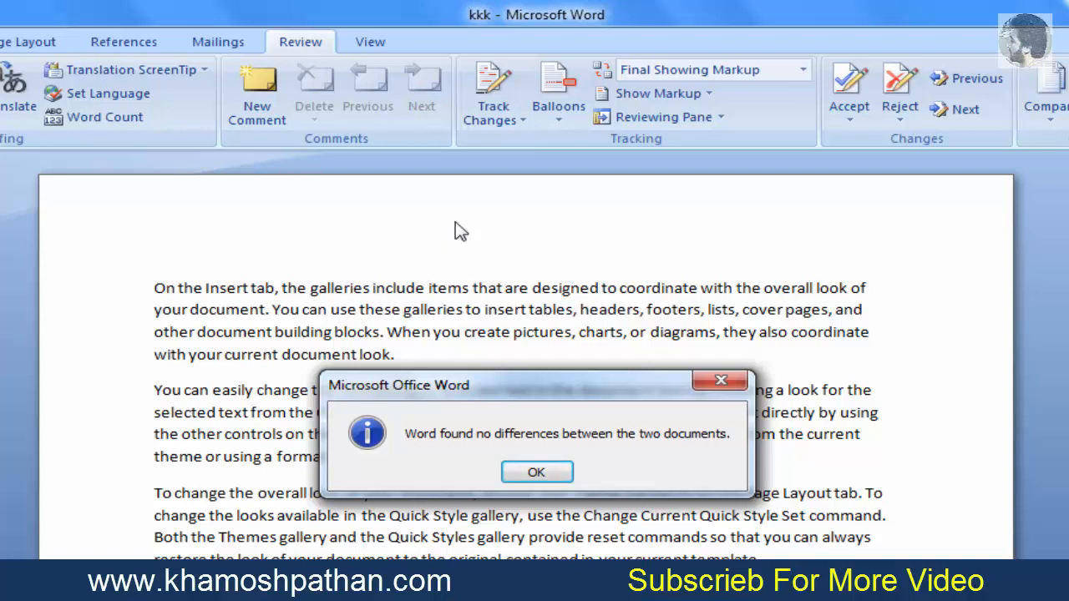
{"action": "left_click", "coordinate": [719, 380]}
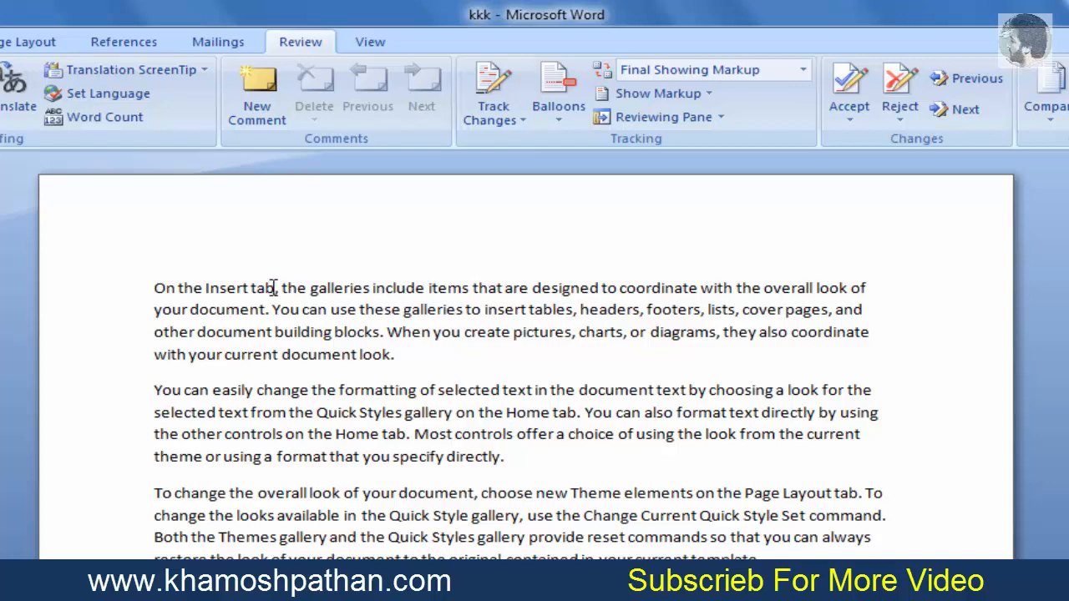
Delete the opening words "On the Insert tab", "You can easily change" and "To change the" from the three paragraphs.
{"action": "left_click_drag", "start_coordinate": [274, 288], "coordinate": [167, 289]}
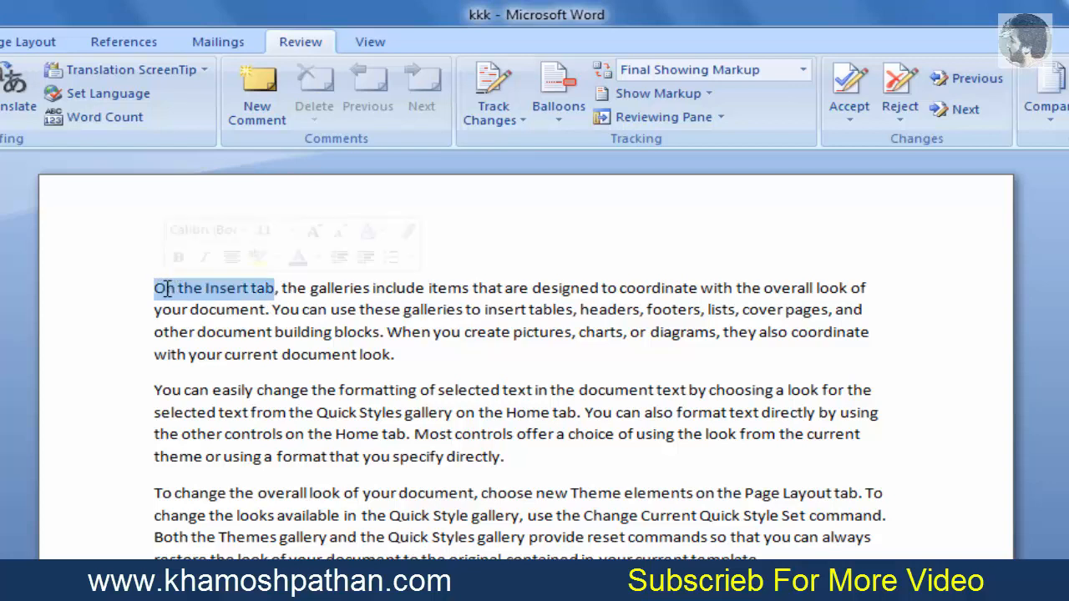
{"action": "key", "text": "Delete"}
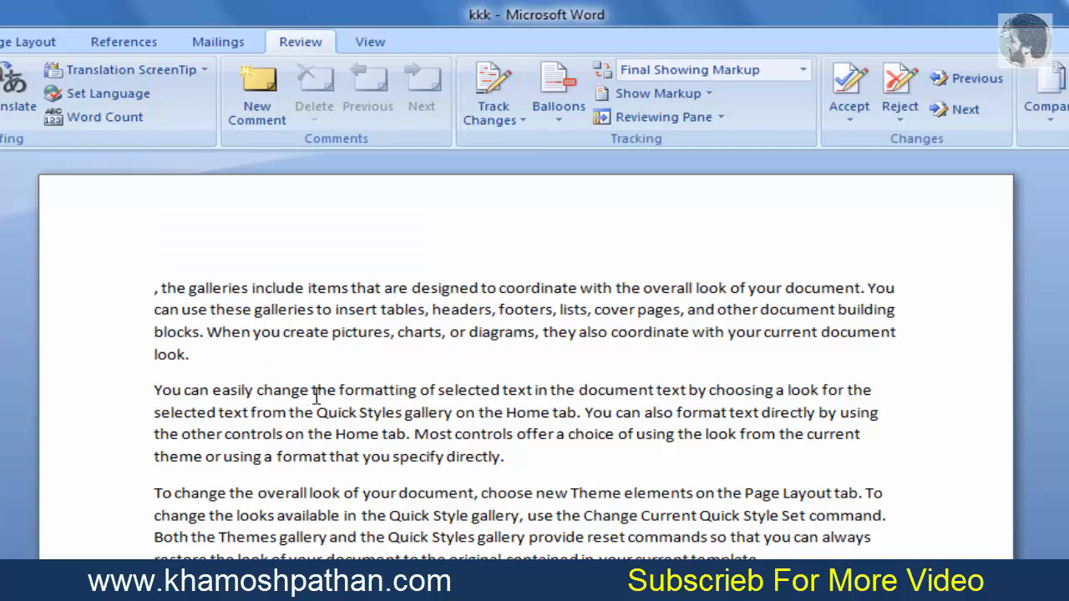
{"action": "left_click_drag", "start_coordinate": [316, 390], "coordinate": [172, 399]}
{"action": "key", "text": "Delete"}
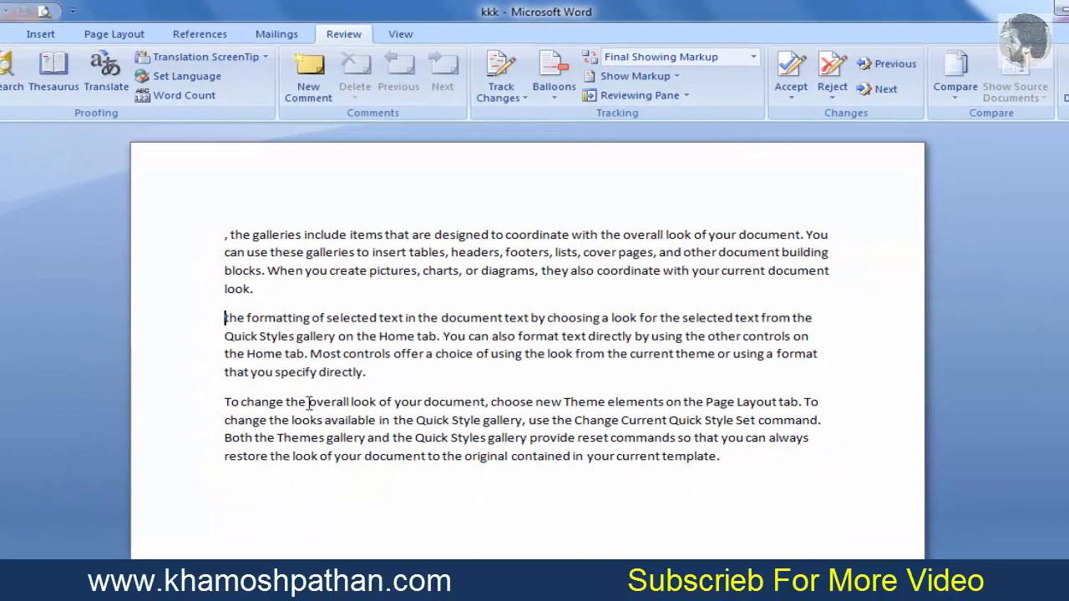
{"action": "left_click_drag", "start_coordinate": [306, 403], "coordinate": [219, 402]}
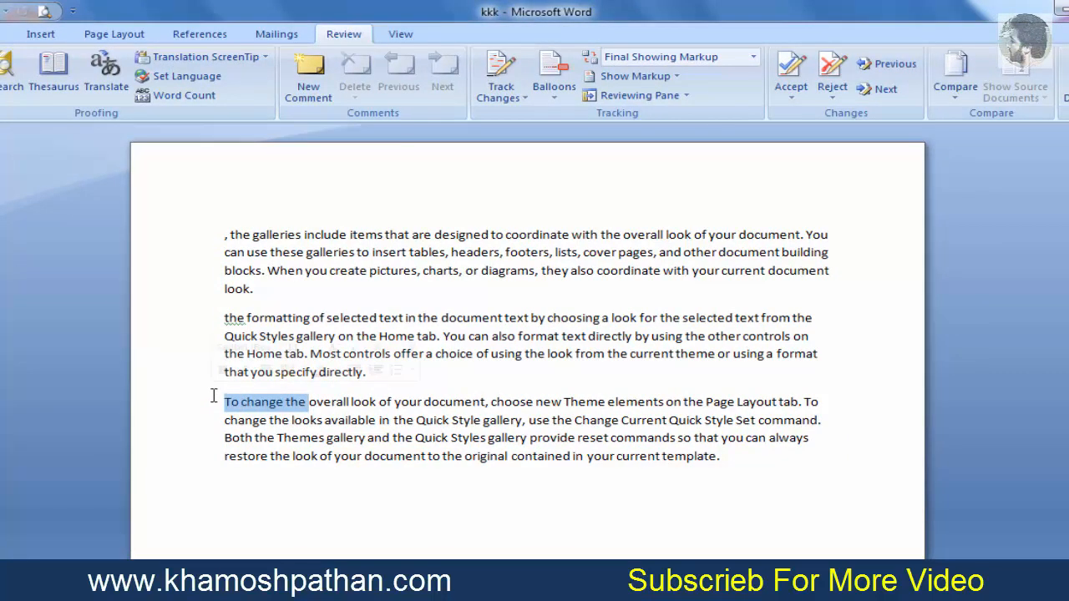
{"action": "key", "text": "Delete"}
Add "Hi friends I am" followed by the presenter's name at the end of the last paragraph.
{"action": "left_click", "coordinate": [696, 466]}
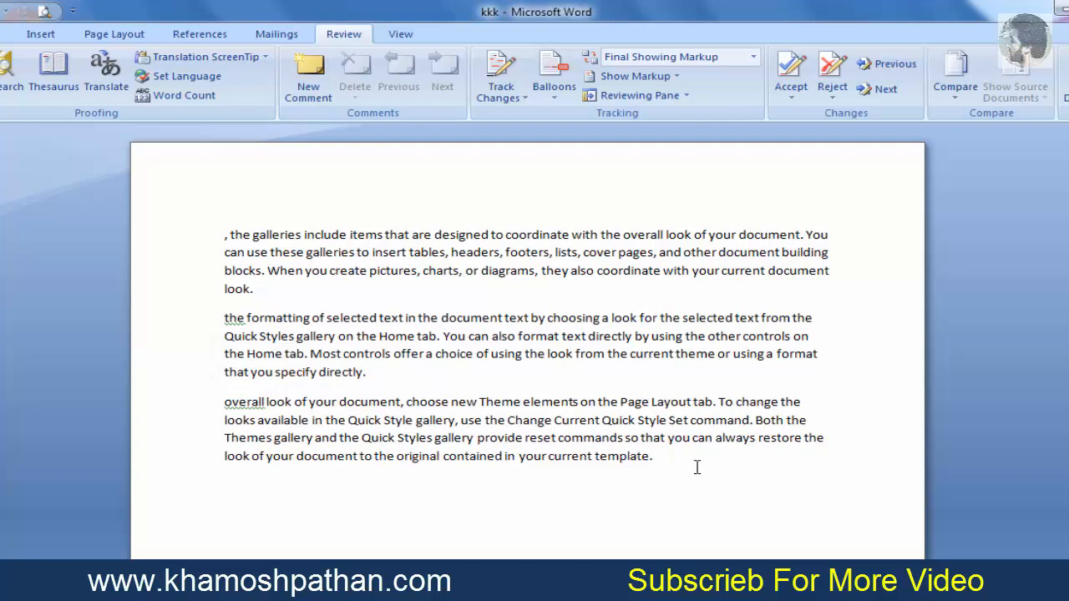
{"action": "key", "text": "BackSpace"}
{"action": "type", "text": "i friends"}
{"action": "key", "text": "BackSpace"}
{"action": "key", "text": "BackSpace"}
{"action": "key", "text": "BackSpace"}
{"action": "type", "text": "I am khamosh"}
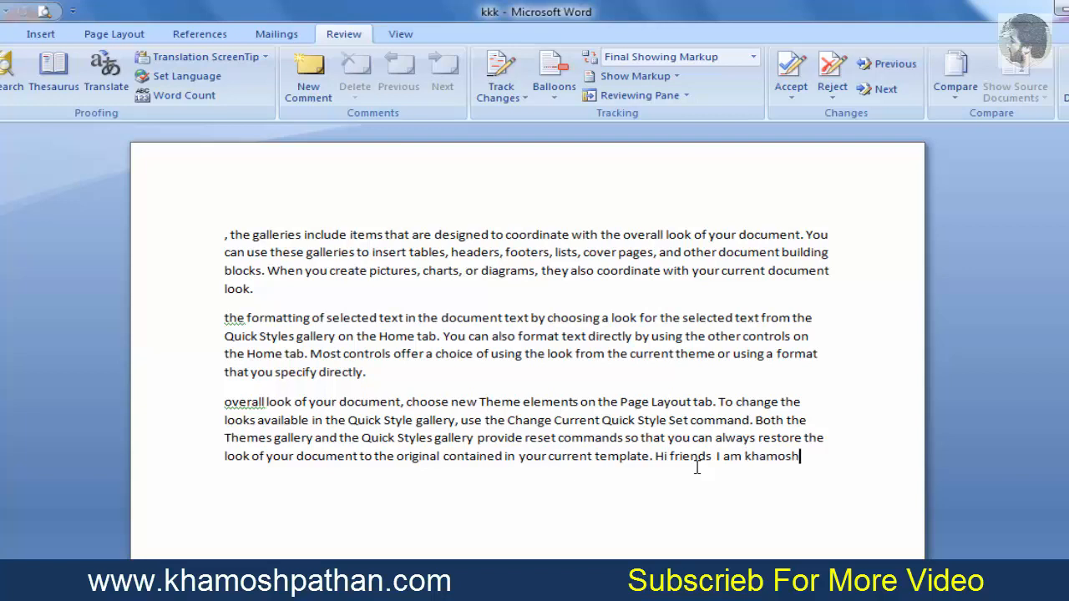
{"action": "type", "text": " pathan"}
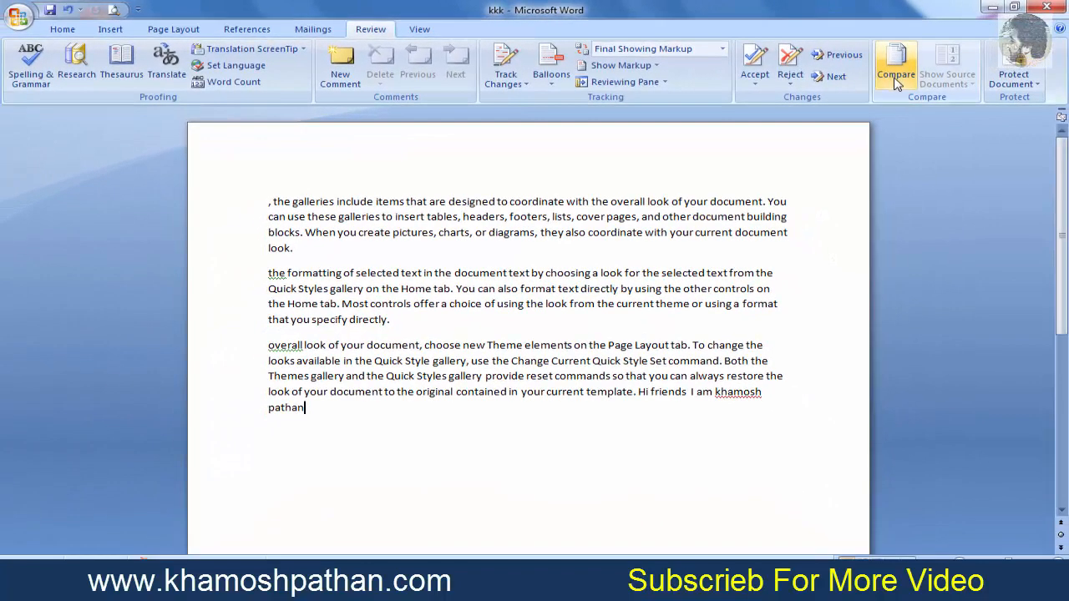
Compare the edited kkk as the revised document against zzz as the original document.
{"action": "left_click", "coordinate": [895, 81]}
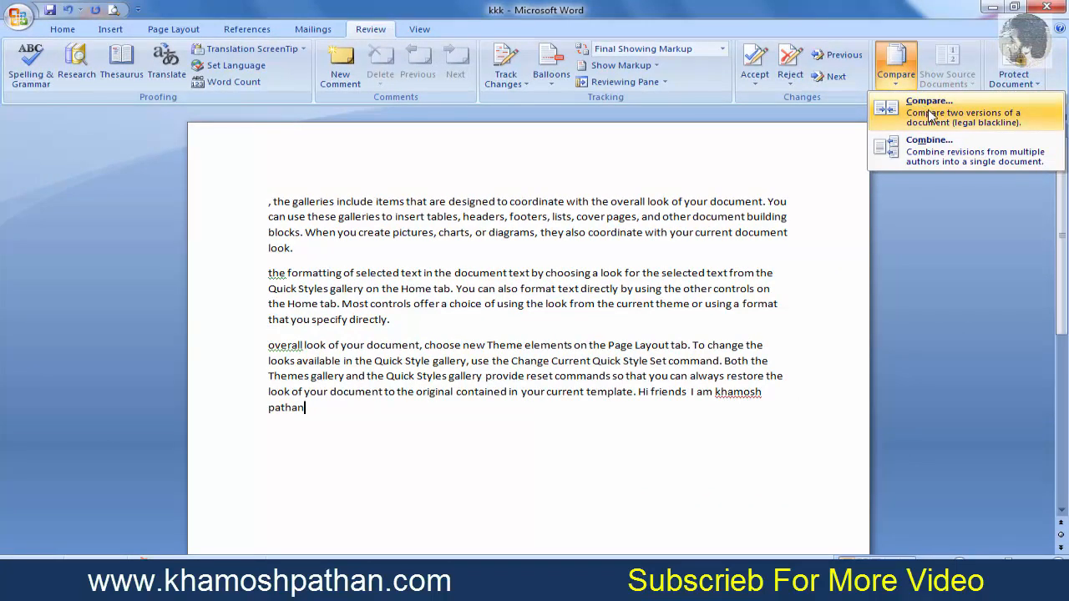
{"action": "left_click", "coordinate": [929, 105]}
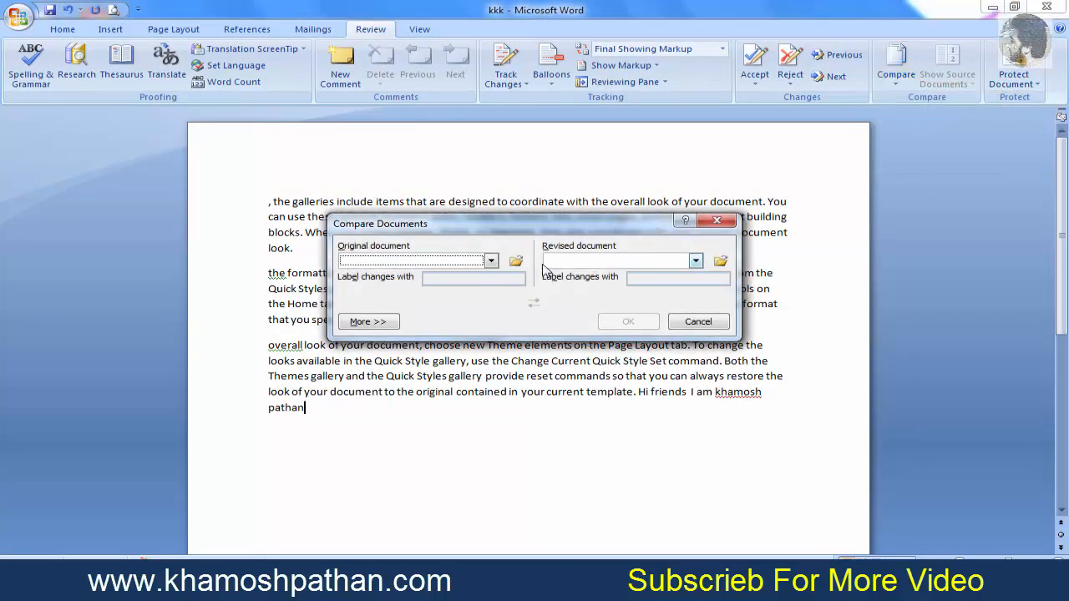
{"action": "left_click", "coordinate": [491, 260]}
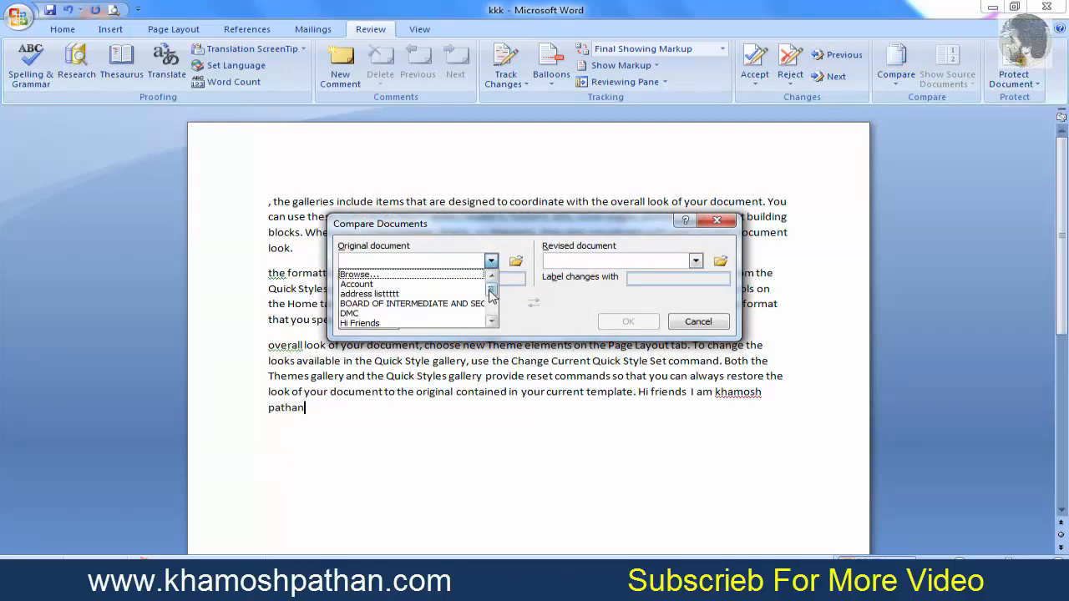
{"action": "left_click_drag", "start_coordinate": [491, 294], "coordinate": [490, 311]}
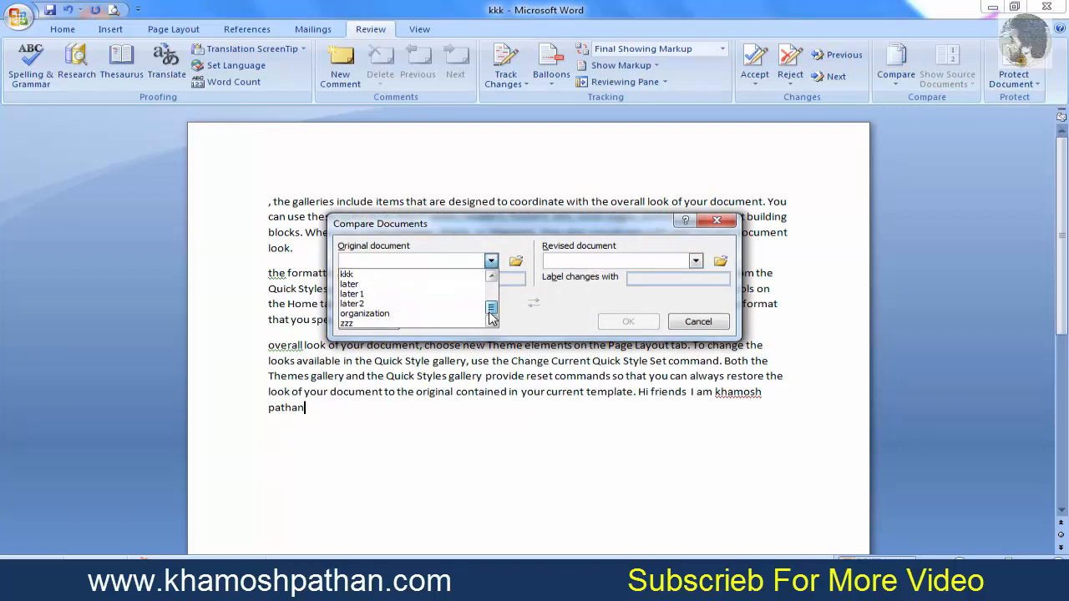
{"action": "left_click", "coordinate": [439, 324]}
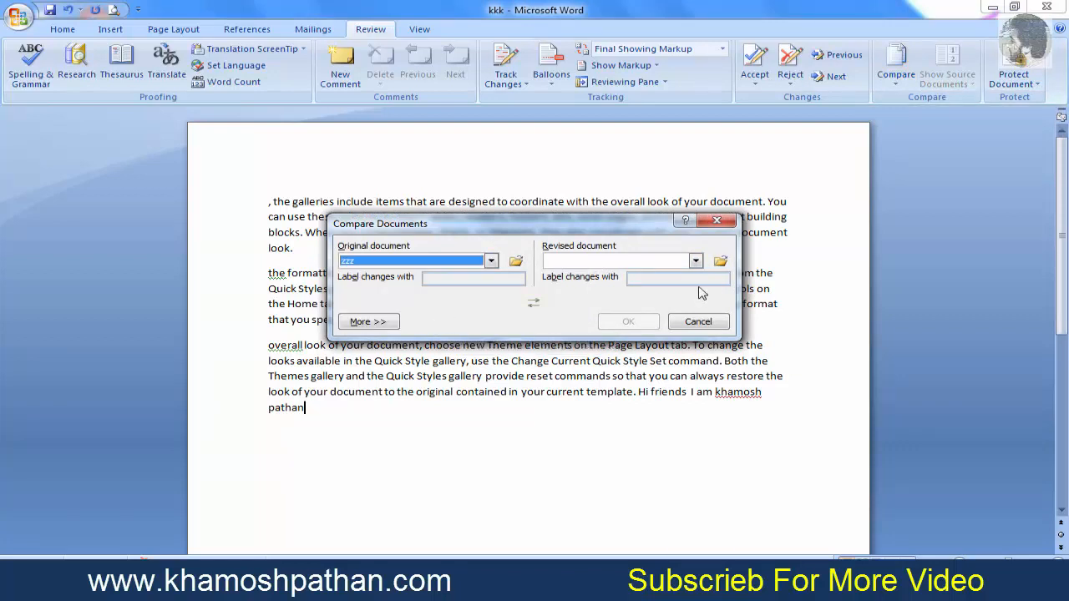
{"action": "left_click", "coordinate": [696, 262]}
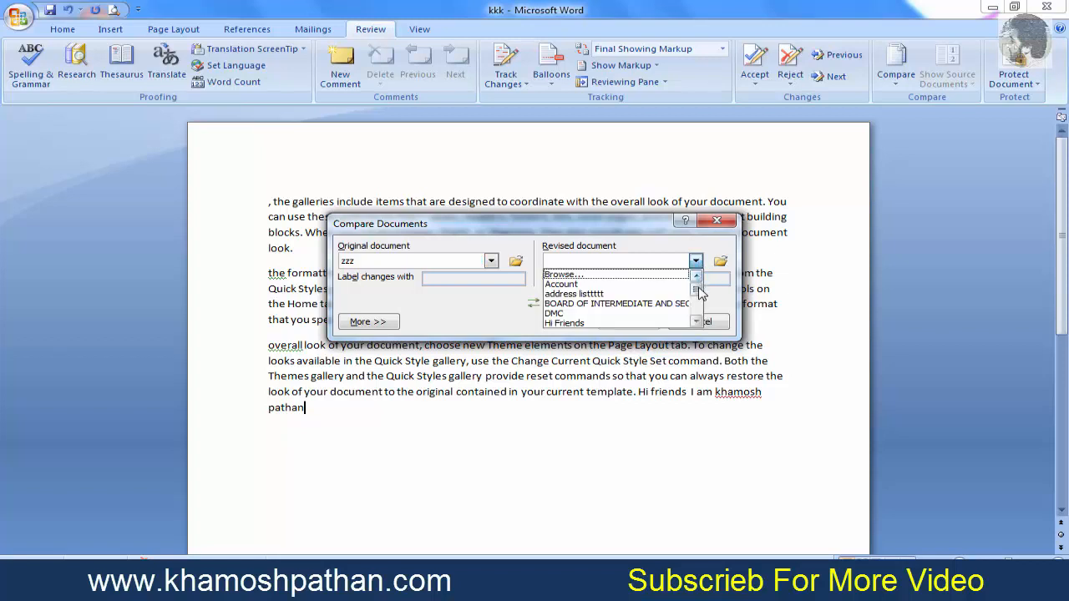
{"action": "left_click_drag", "start_coordinate": [700, 292], "coordinate": [700, 305]}
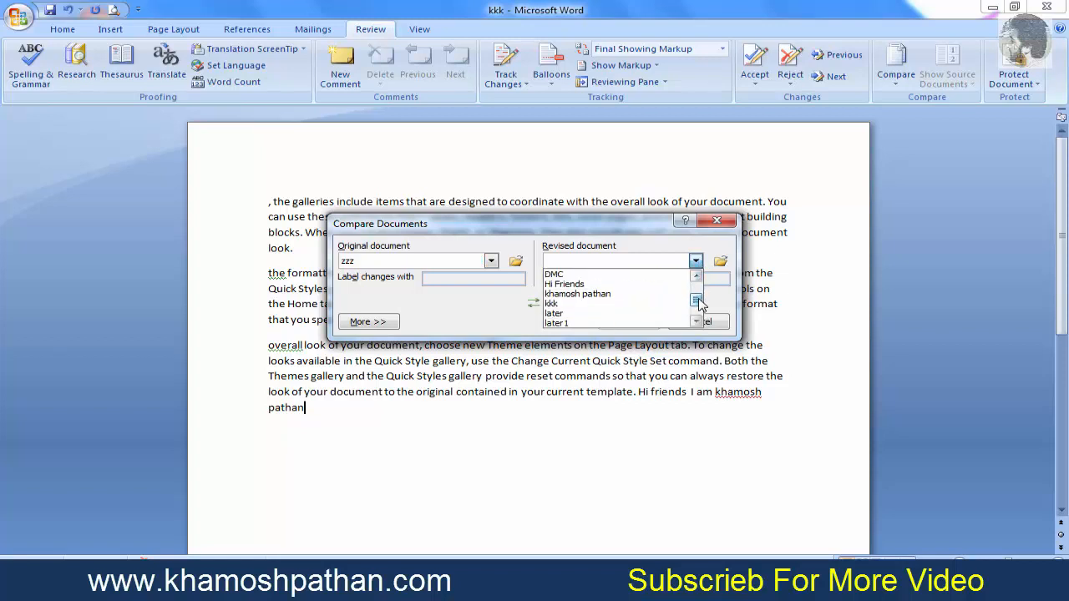
{"action": "left_click", "coordinate": [652, 304]}
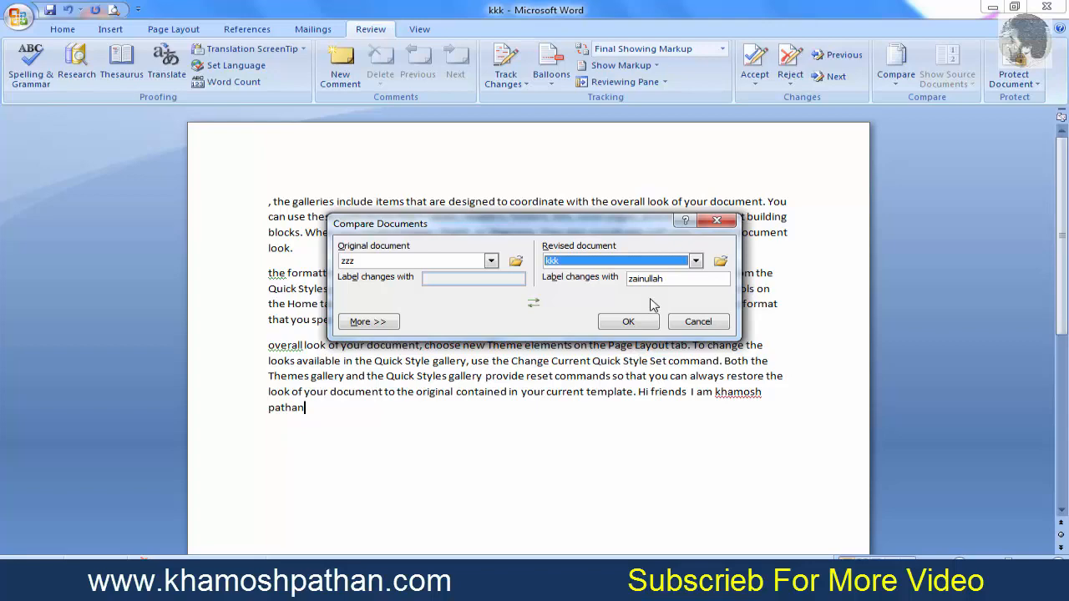
{"action": "left_click", "coordinate": [628, 322]}
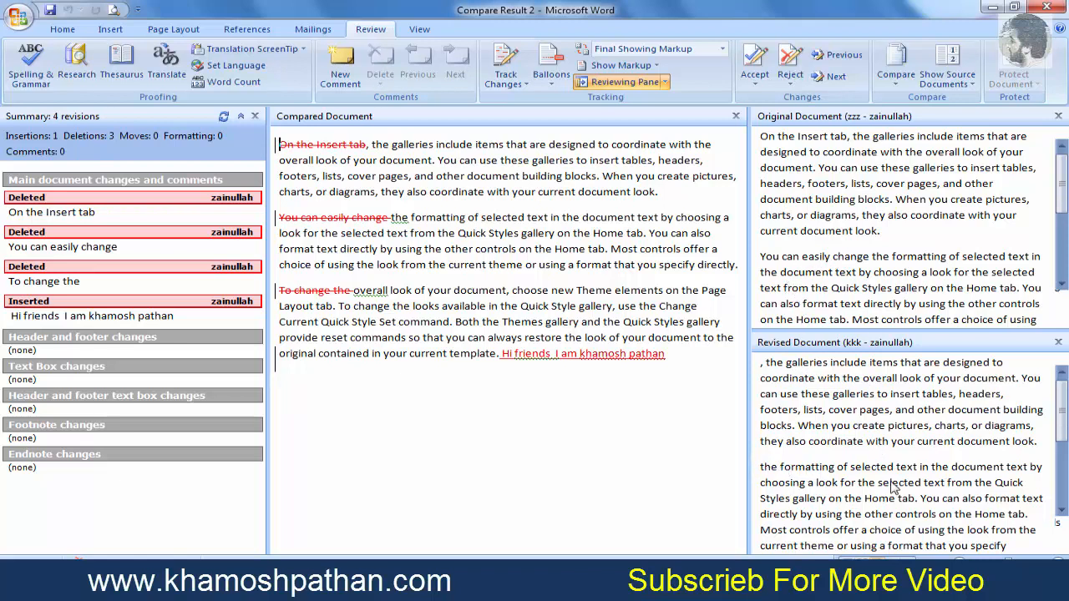
Examine the source documents and the marked changes through to the end, and dismiss the Windows color scheme prompt.
{"action": "left_click_drag", "start_coordinate": [1062, 408], "coordinate": [1064, 452]}
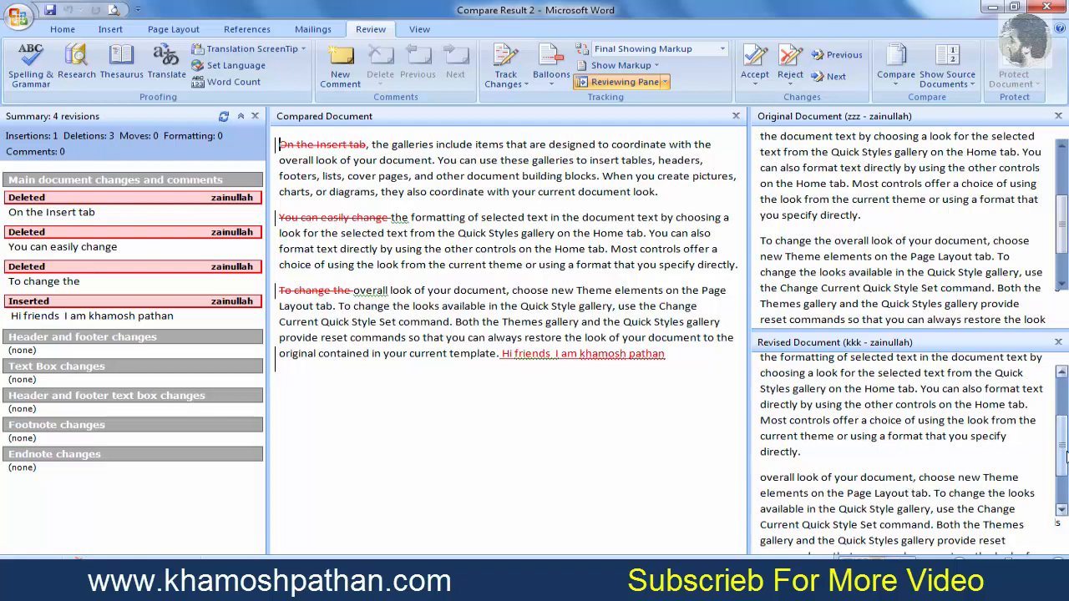
{"action": "left_click_drag", "start_coordinate": [1065, 456], "coordinate": [1064, 488]}
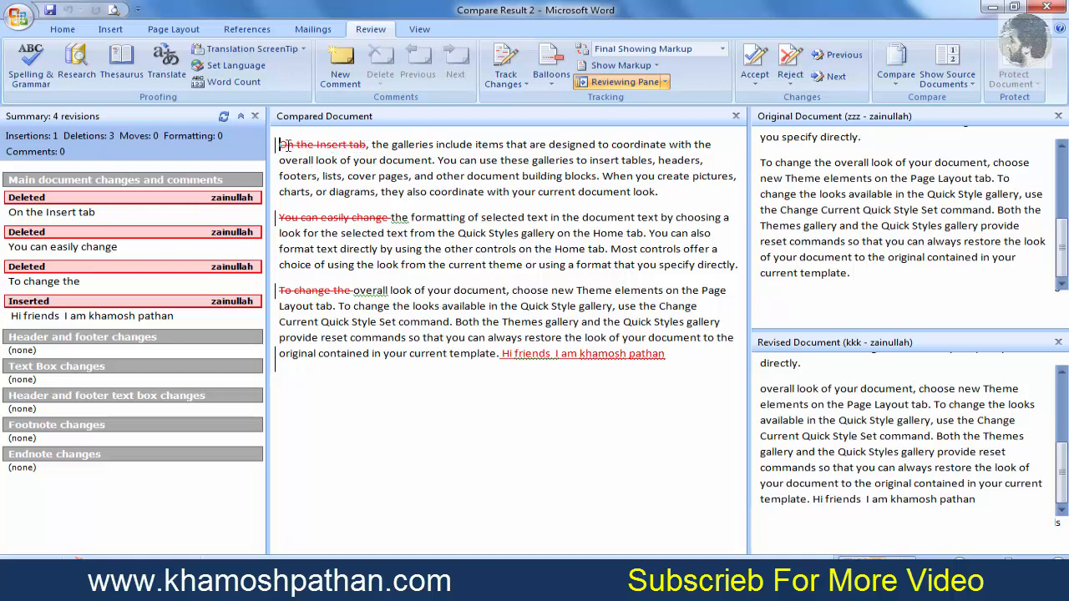
{"action": "mouse_move", "coordinate": [287, 145]}
{"action": "mouse_move", "coordinate": [556, 361]}
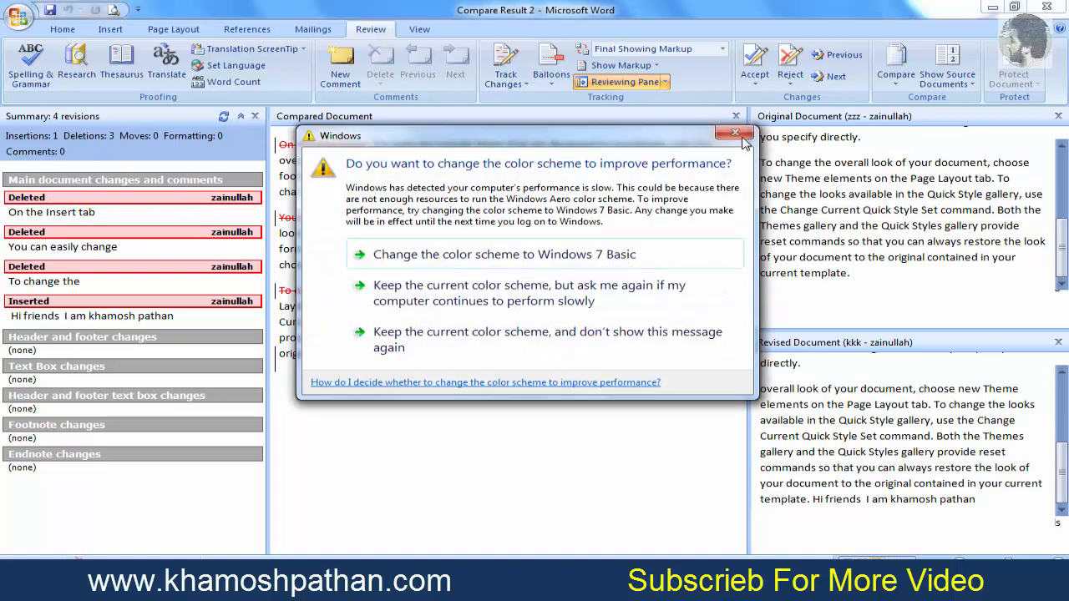
{"action": "left_click", "coordinate": [741, 138]}
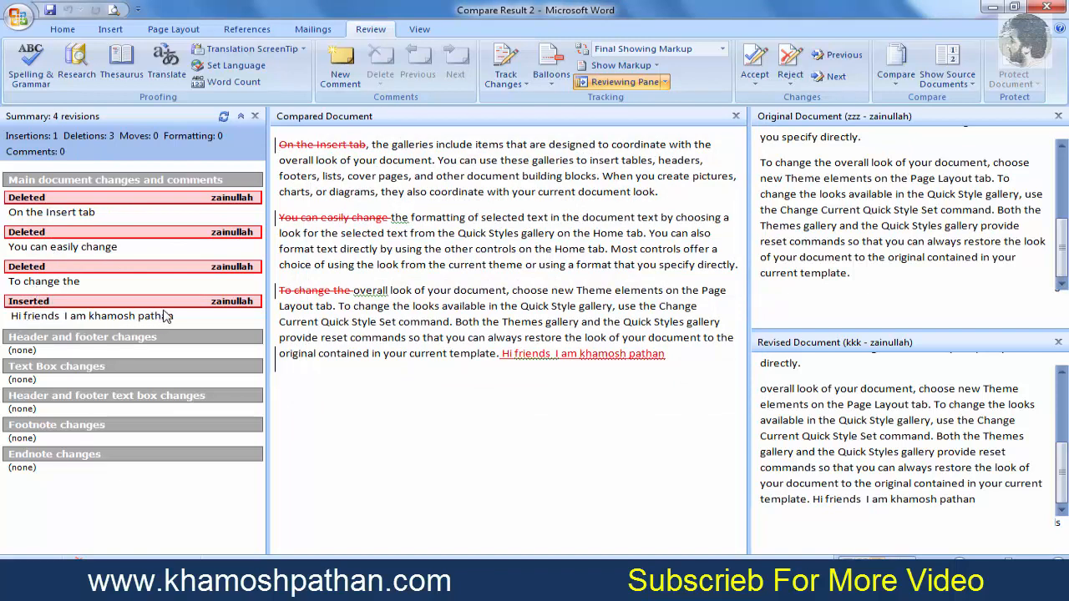
Display only the revised source document beside the comparison, and switch to showing only the original.
{"action": "left_click", "coordinate": [972, 86]}
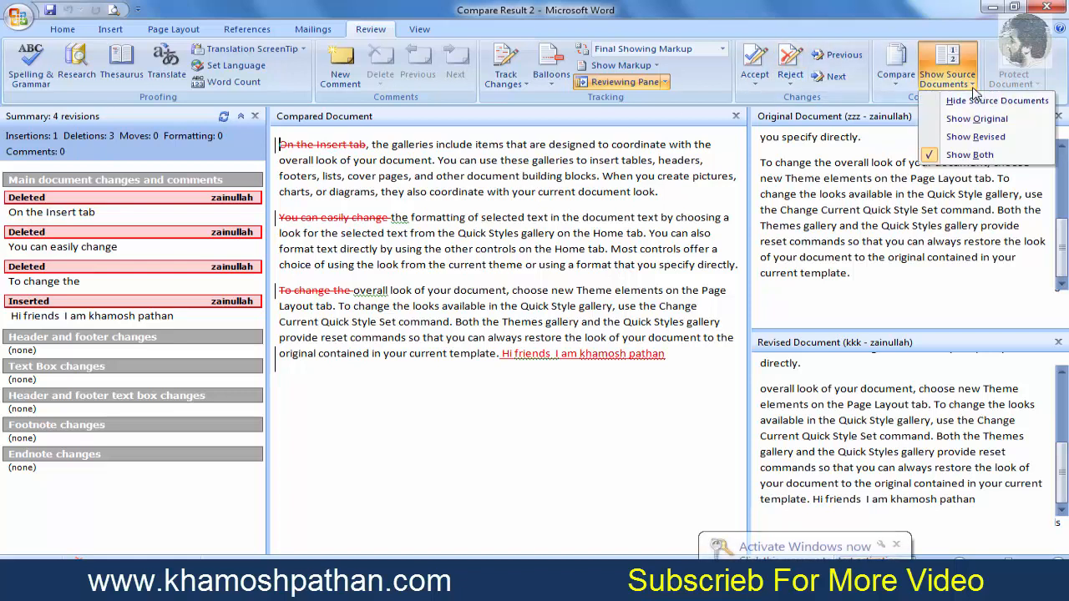
{"action": "left_click", "coordinate": [973, 140]}
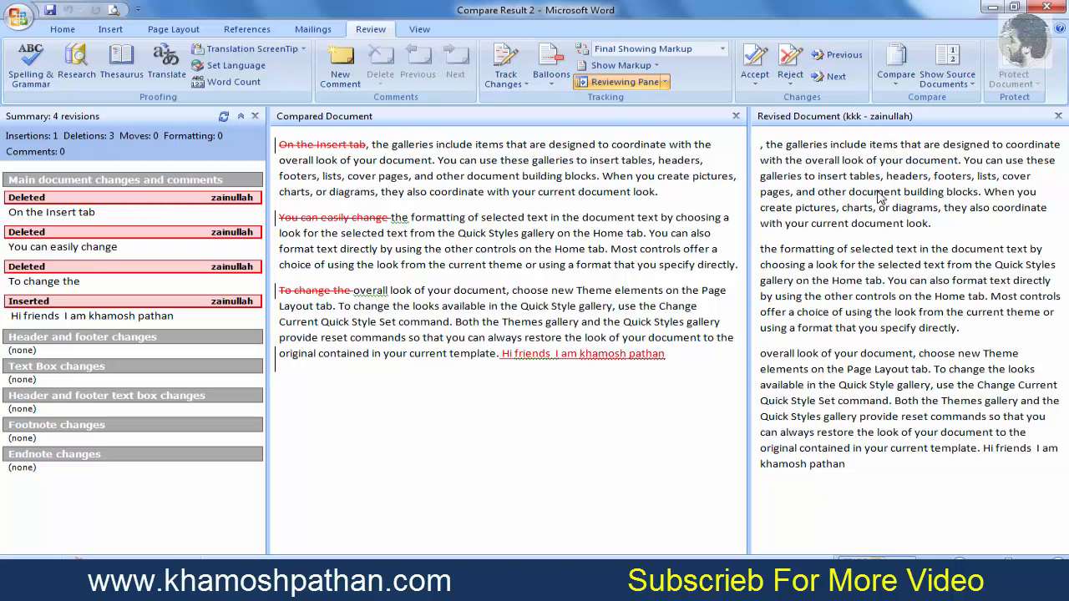
{"action": "left_click", "coordinate": [967, 84]}
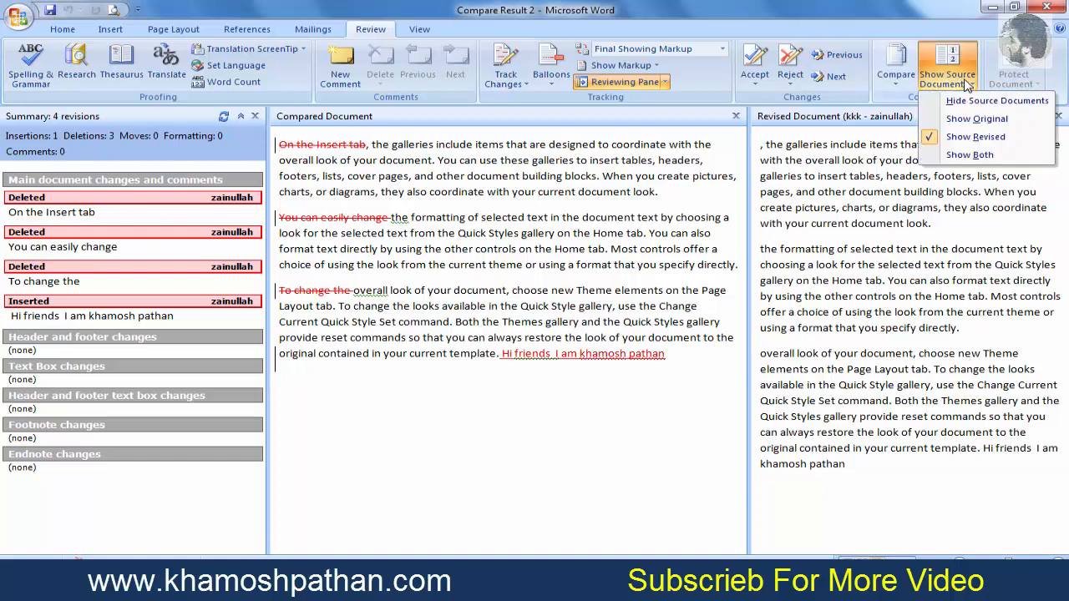
{"action": "left_click", "coordinate": [973, 125]}
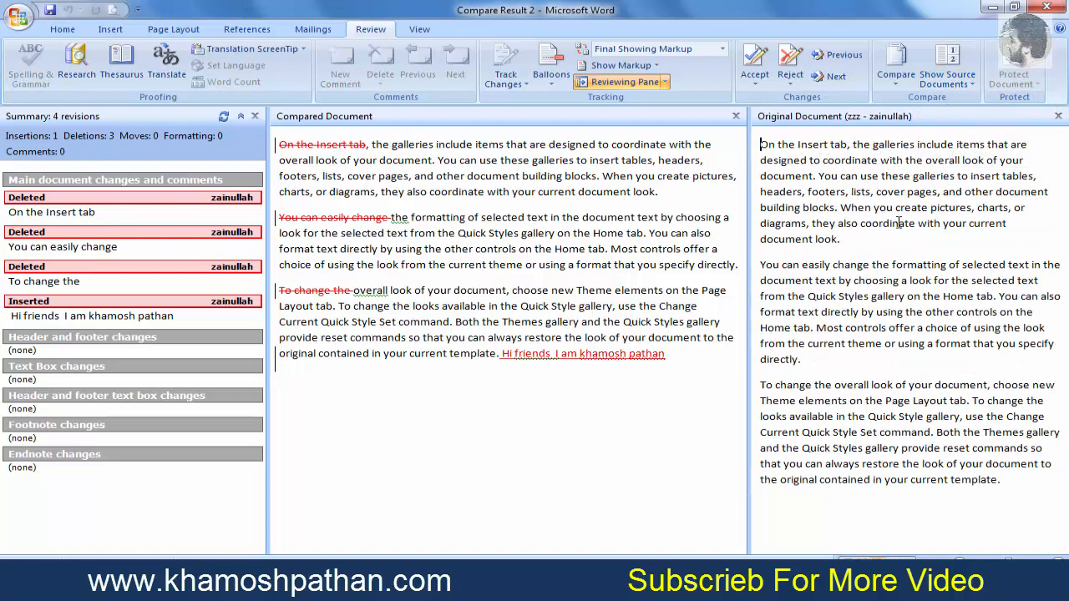
Hide the source documents and check the revision details of the text inserted at the end of the last paragraph.
{"action": "left_click", "coordinate": [964, 82]}
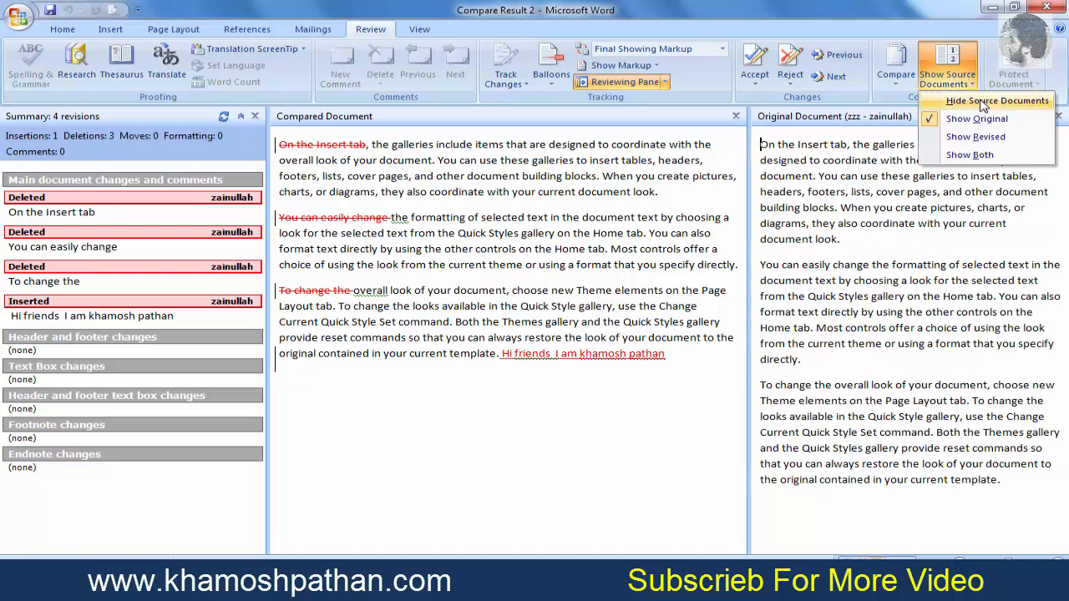
{"action": "left_click", "coordinate": [980, 100]}
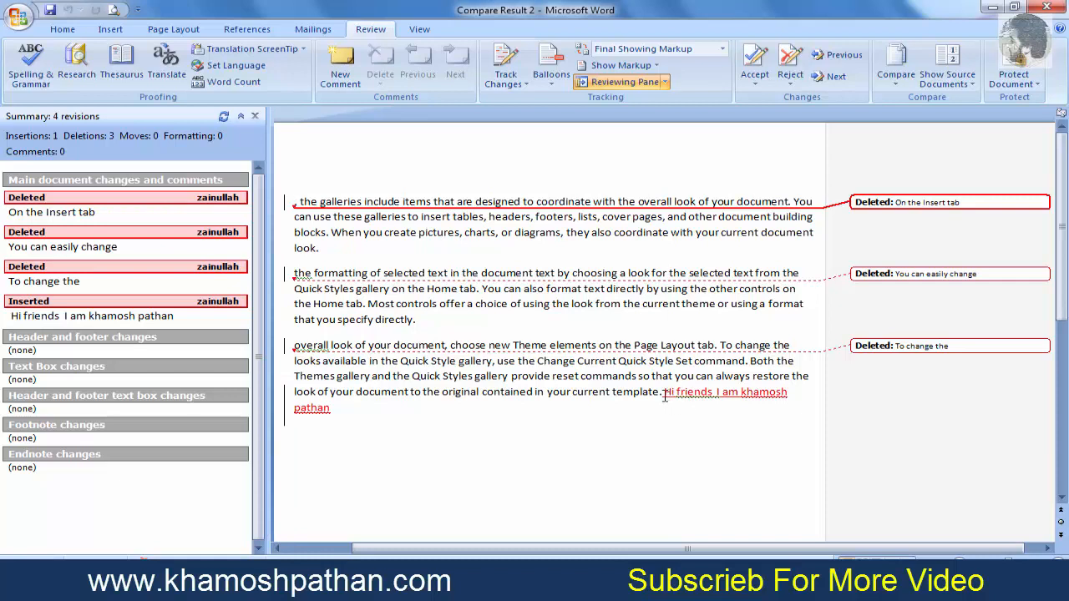
{"action": "mouse_move", "coordinate": [665, 398]}
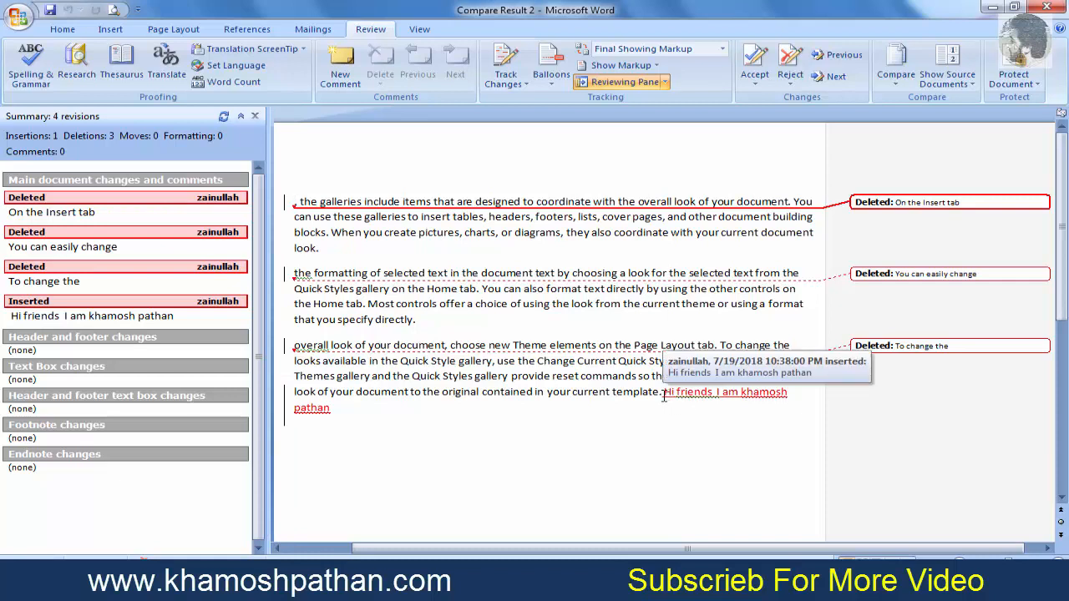
Open the document protection options.
{"action": "left_click", "coordinate": [1034, 95]}
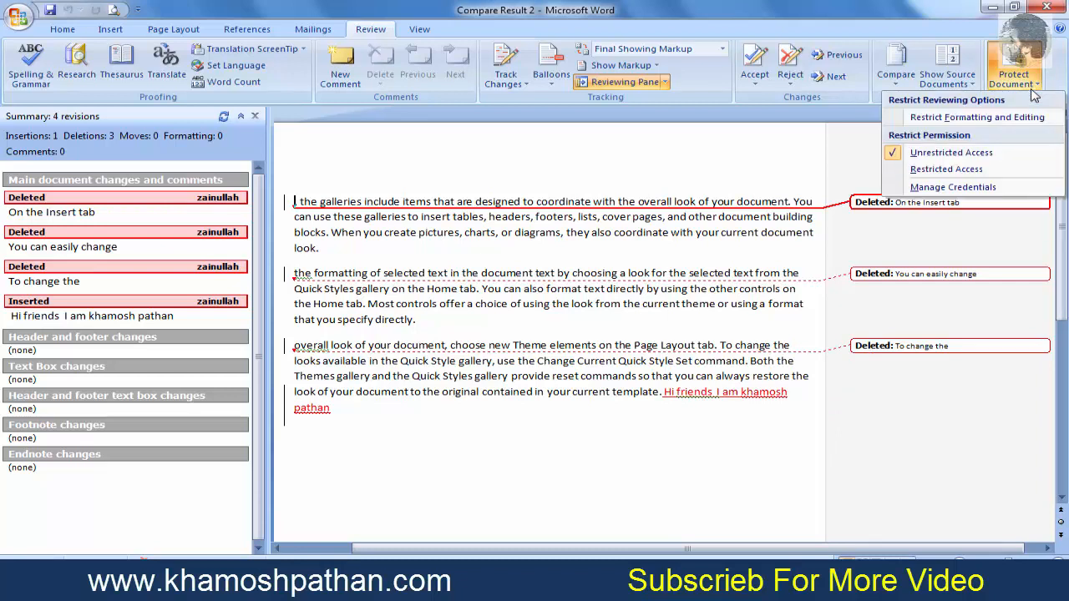